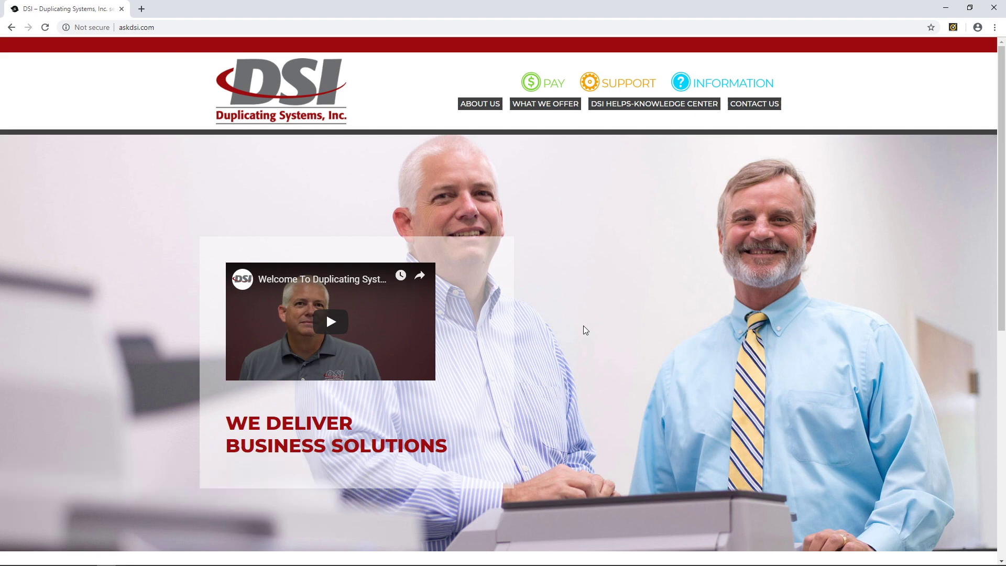
Go to usa.canon.com Drivers & Downloads and search for the imageRUNNER ADVANCE 4525i model
click(638, 29)
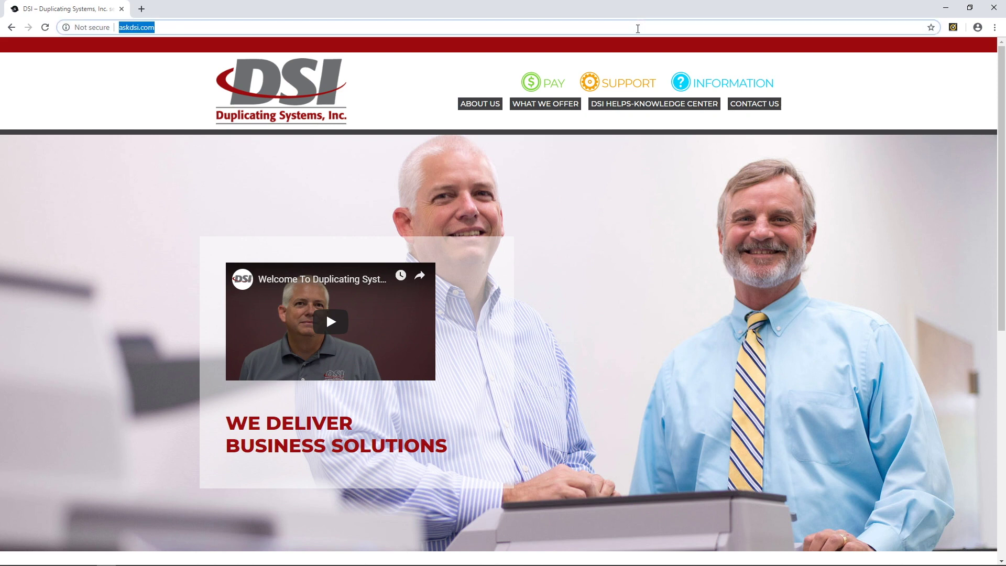
text(usa.)
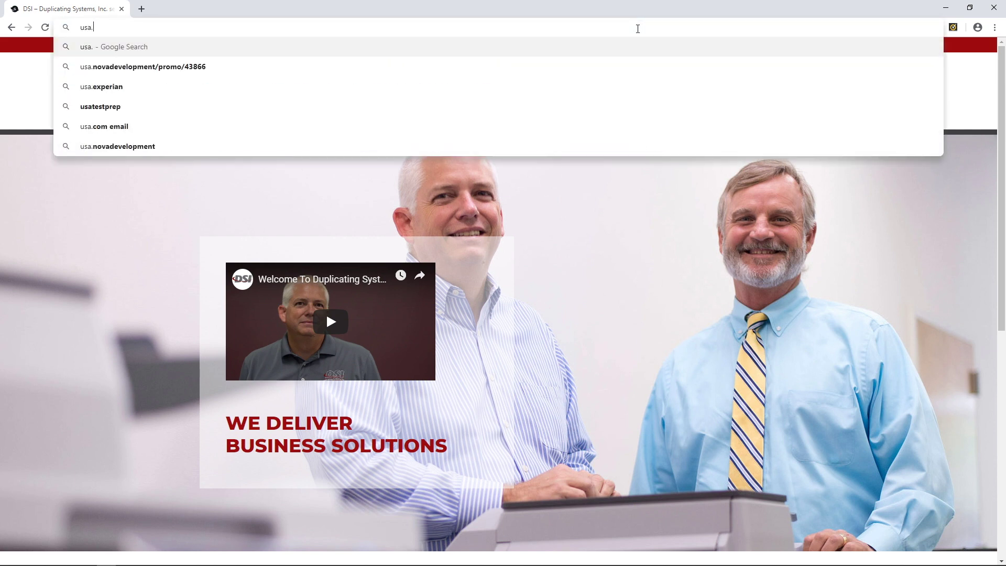
text(canon.com)
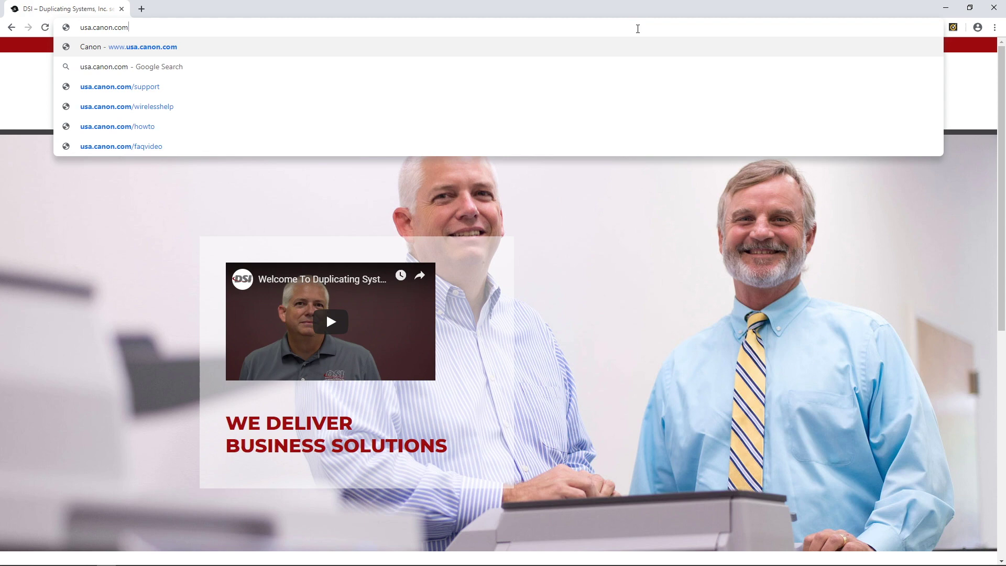
key(Return)
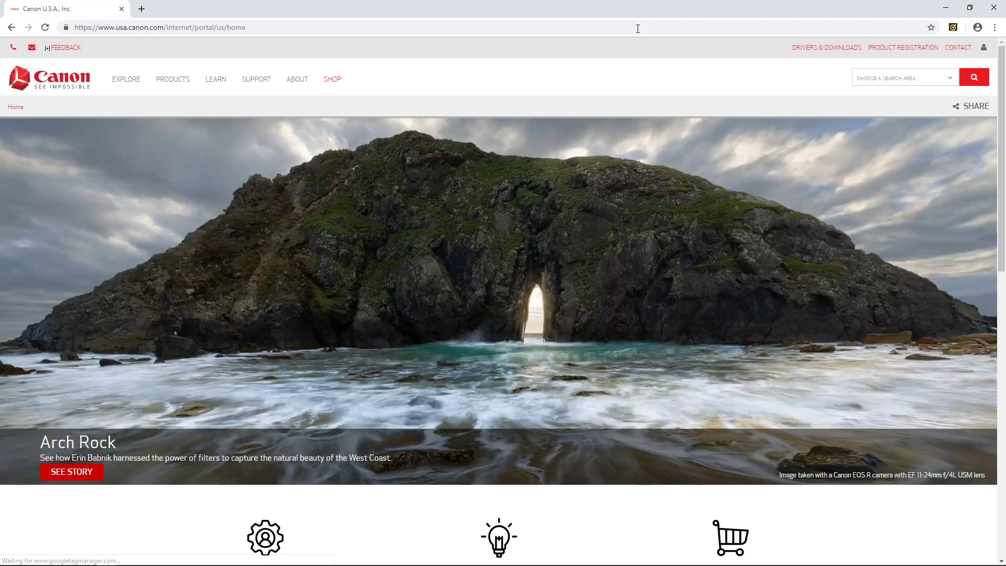
click(800, 49)
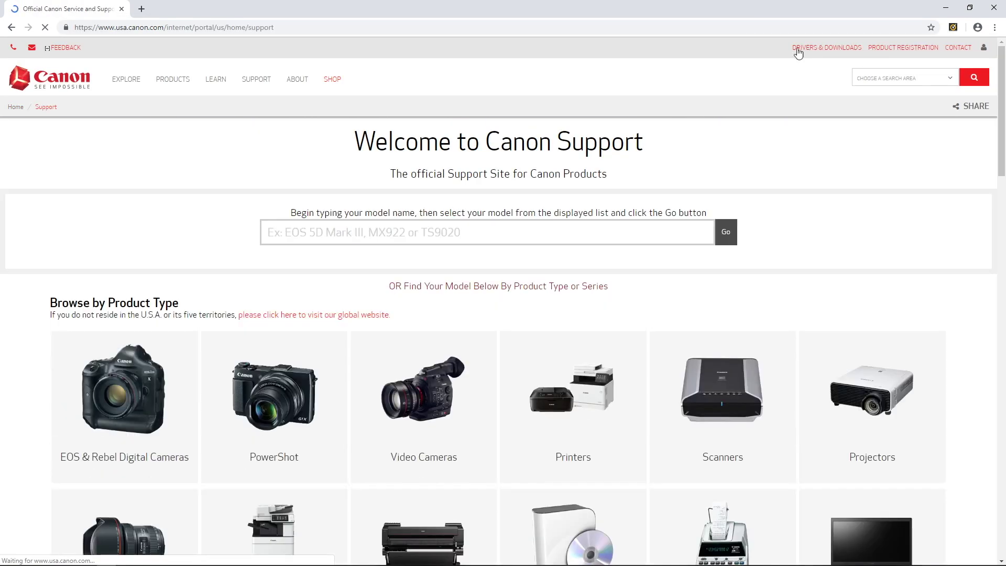
click(432, 233)
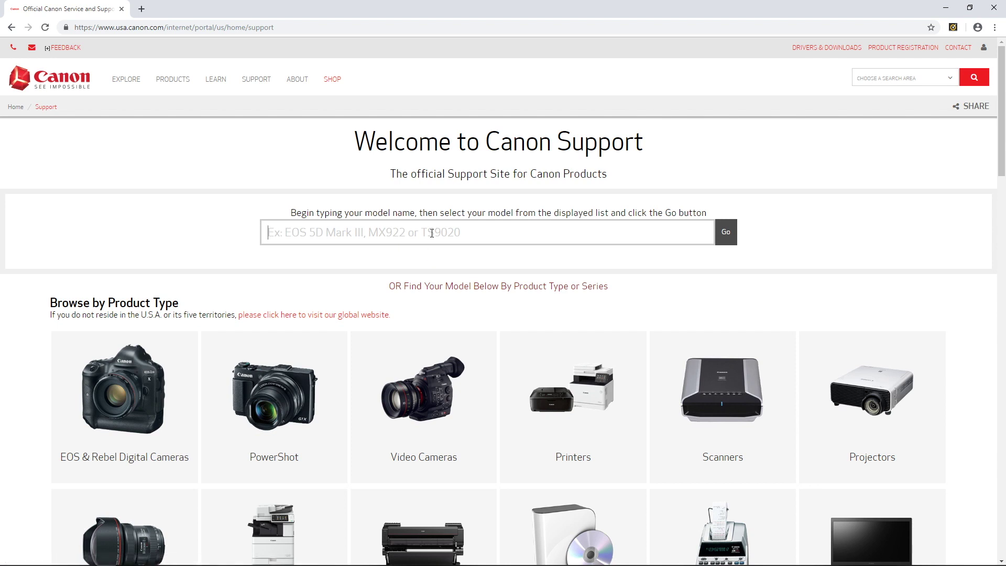
text(4525)
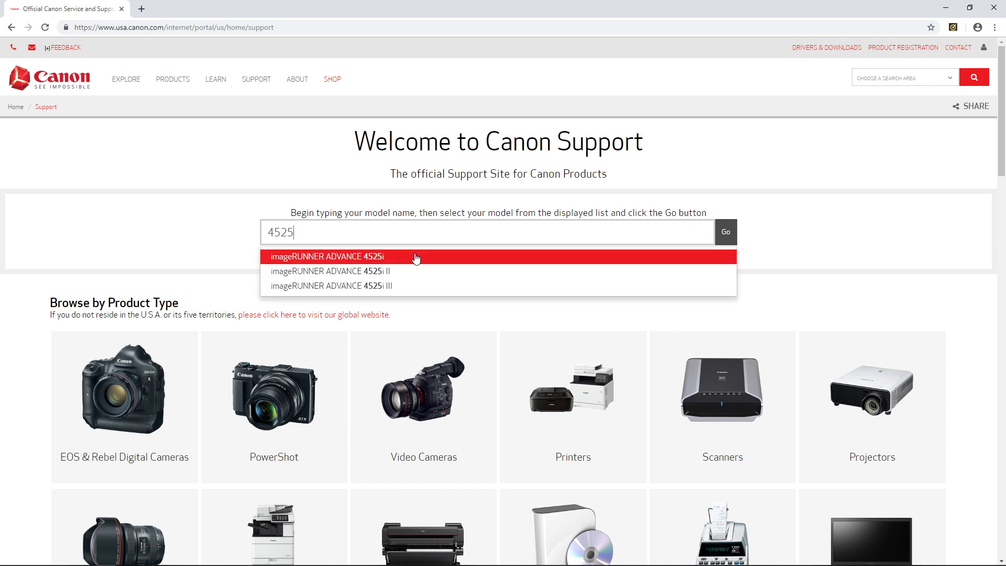
click(416, 256)
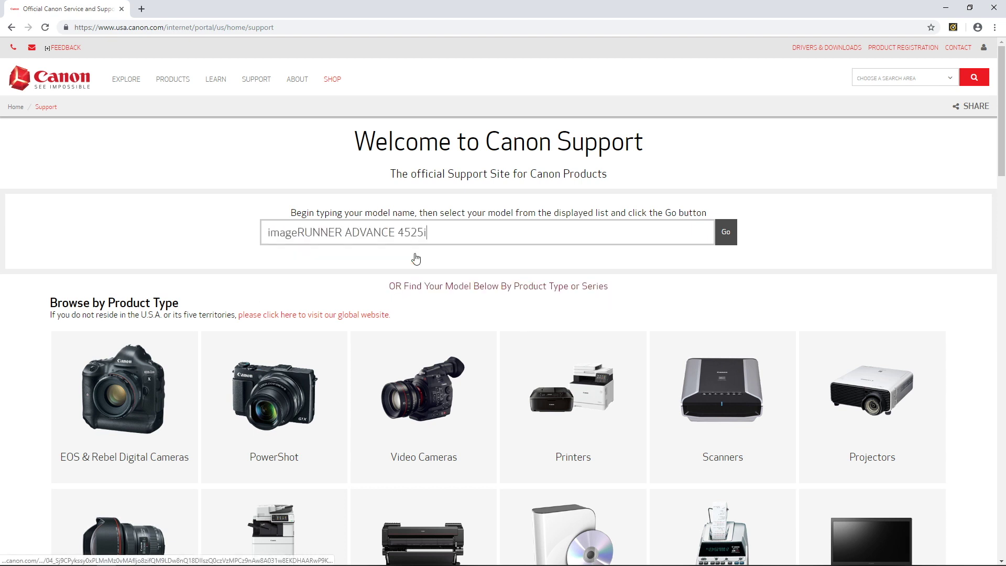
Open the 4525i support page and download UFRII_V30.30_Set-up_x64.exe from Drivers & Downloads
click(729, 233)
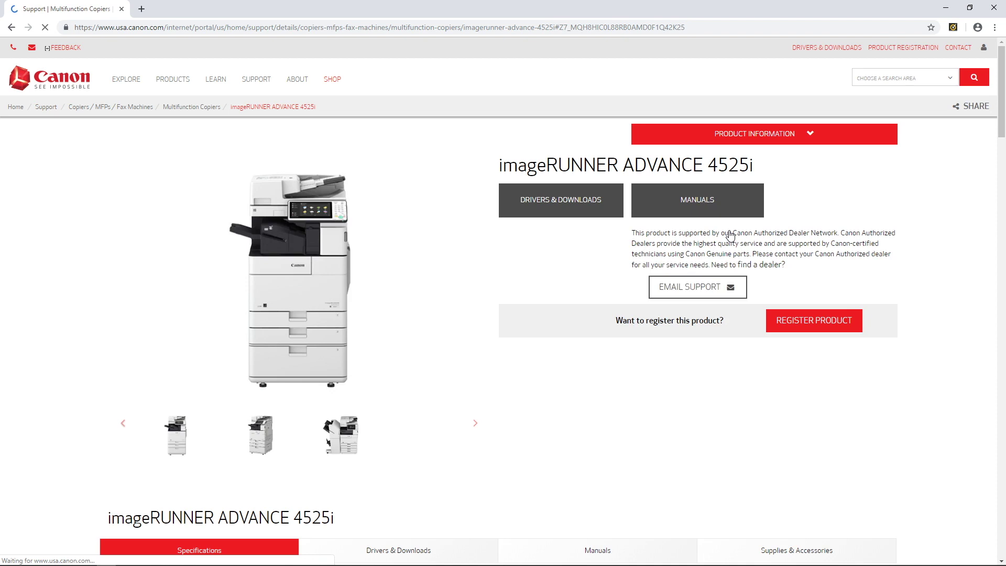
click(561, 217)
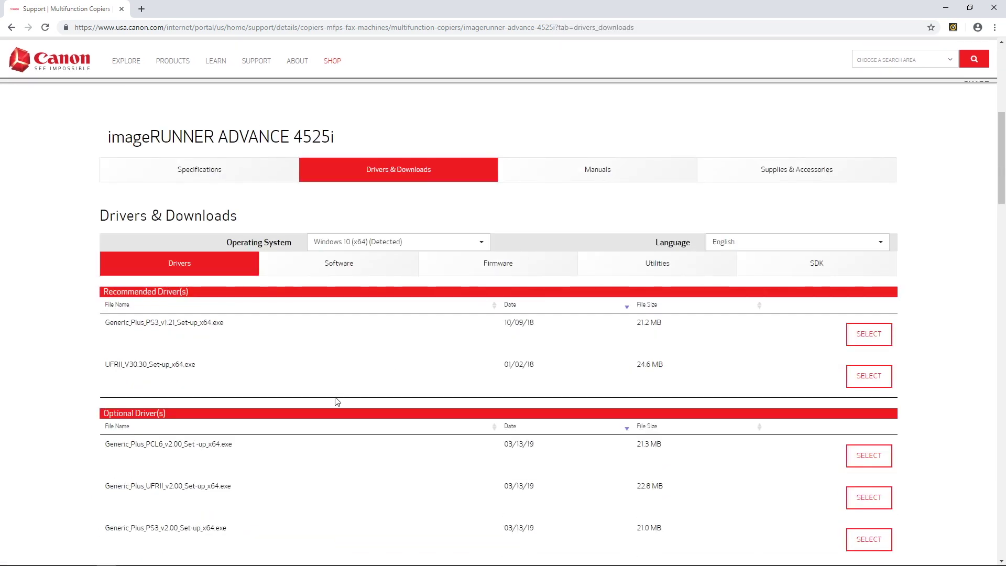
scroll(337, 404, down, 2)
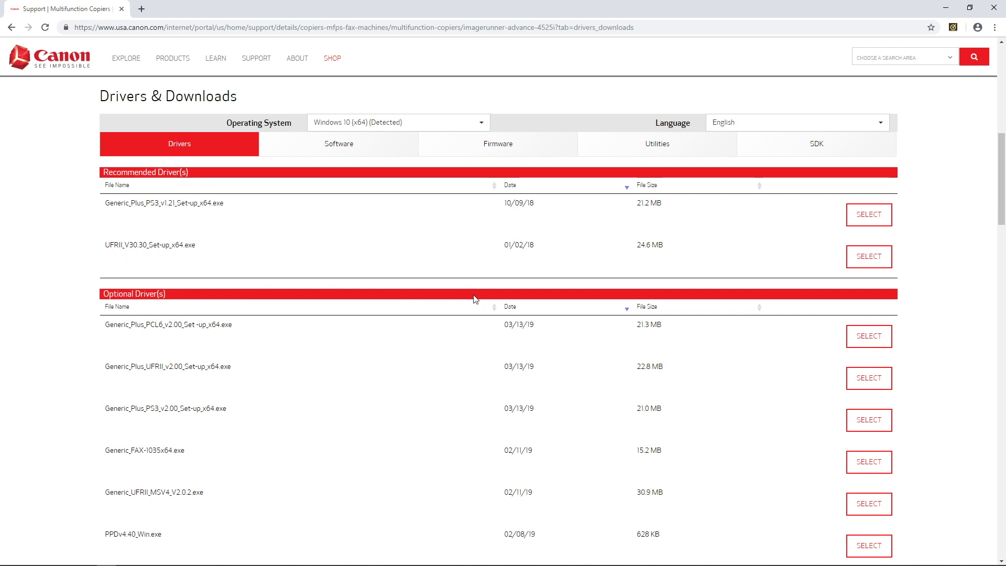
click(864, 258)
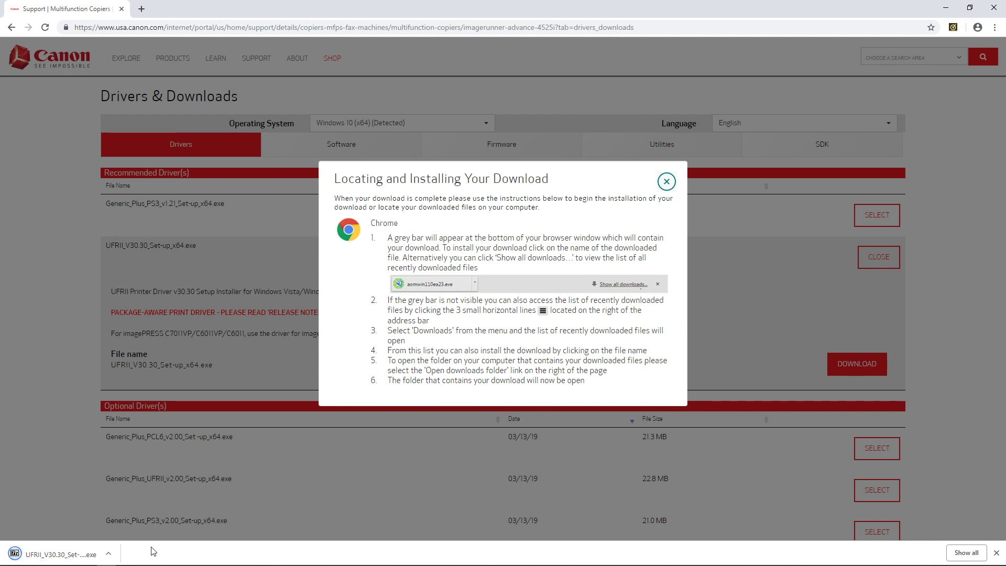
Extract the UFRII_V30.30_Set-up_x64 package into Downloads and open the extracted folder
click(109, 557)
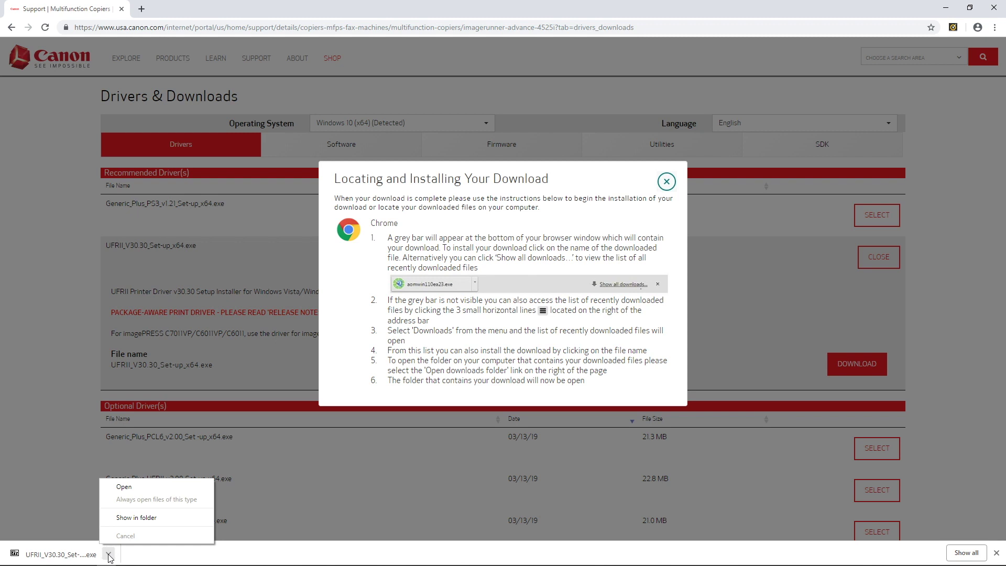
click(131, 520)
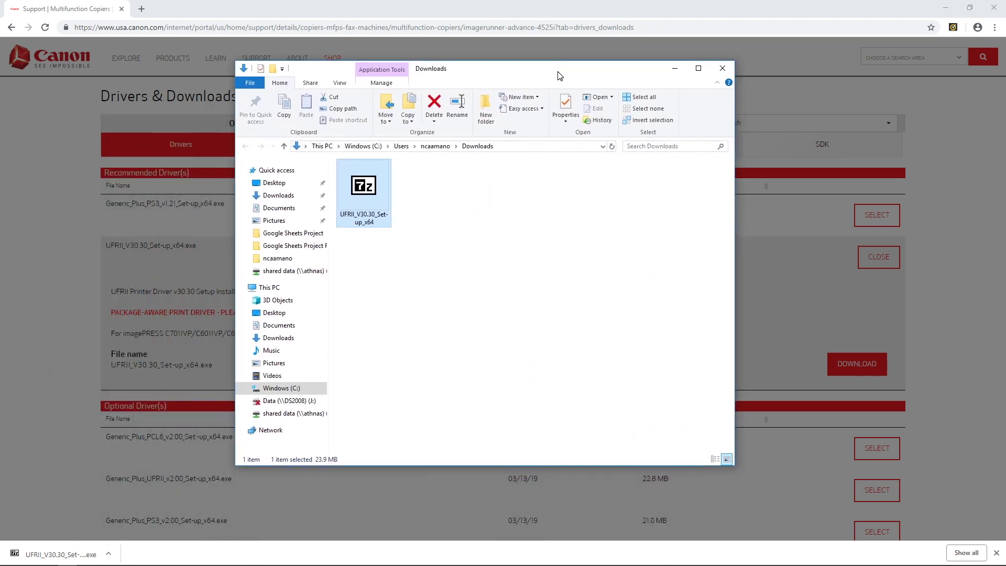
double_click(358, 190)
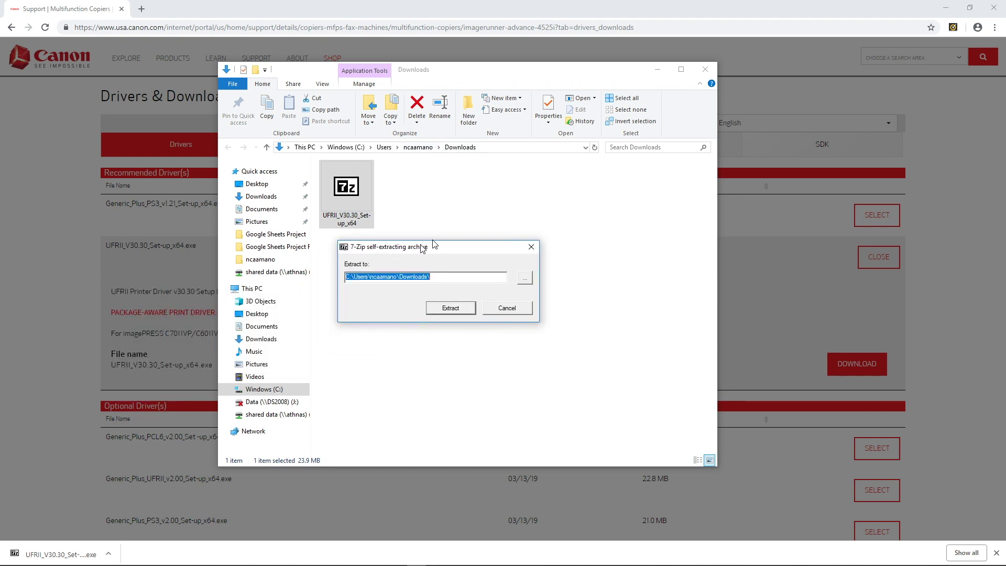
click(512, 293)
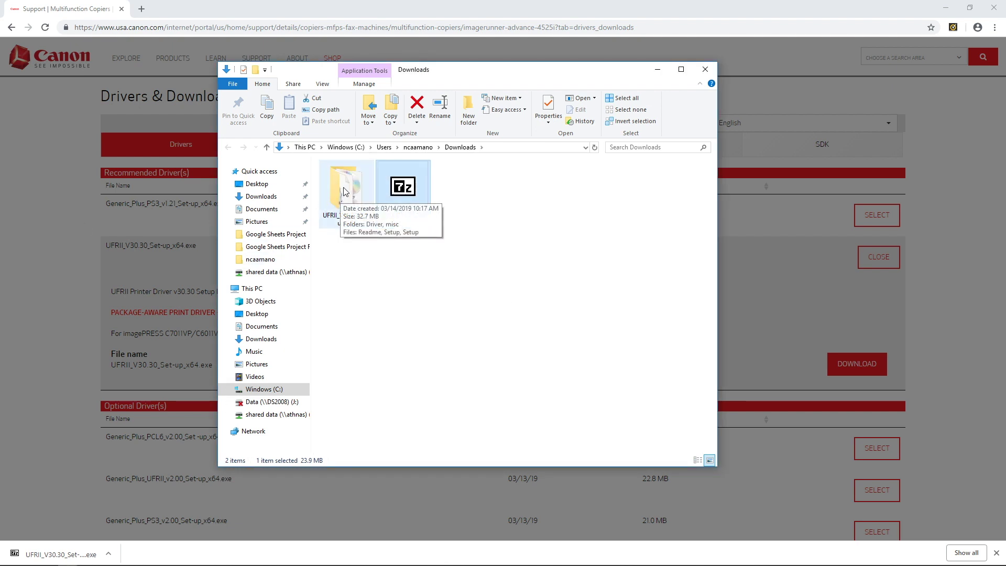
click(344, 192)
double_click(344, 192)
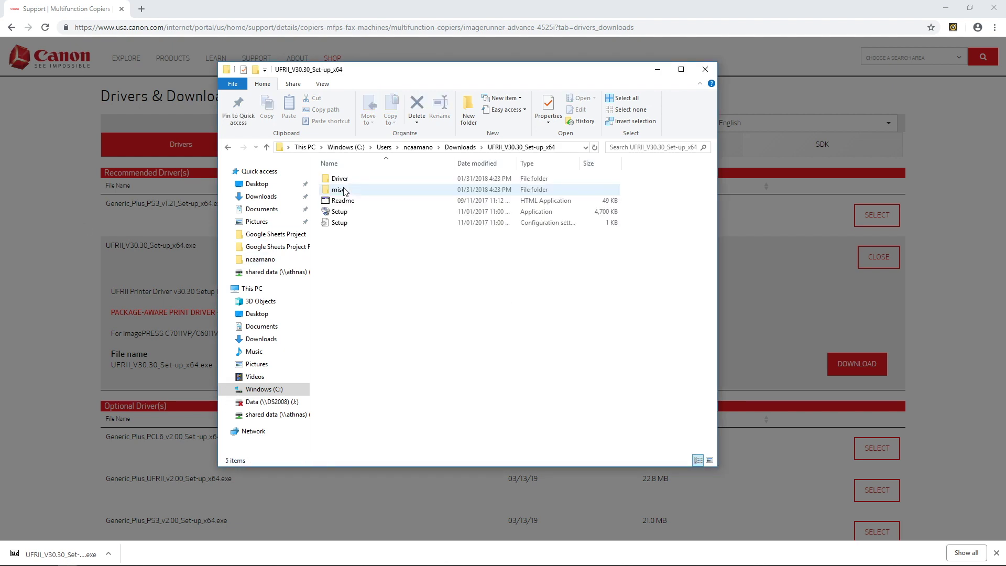
Run Setup, accept the licence, choose Custom with Add New Printers, and select Canon iR-ADV 4525/4535 UFR II
double_click(365, 213)
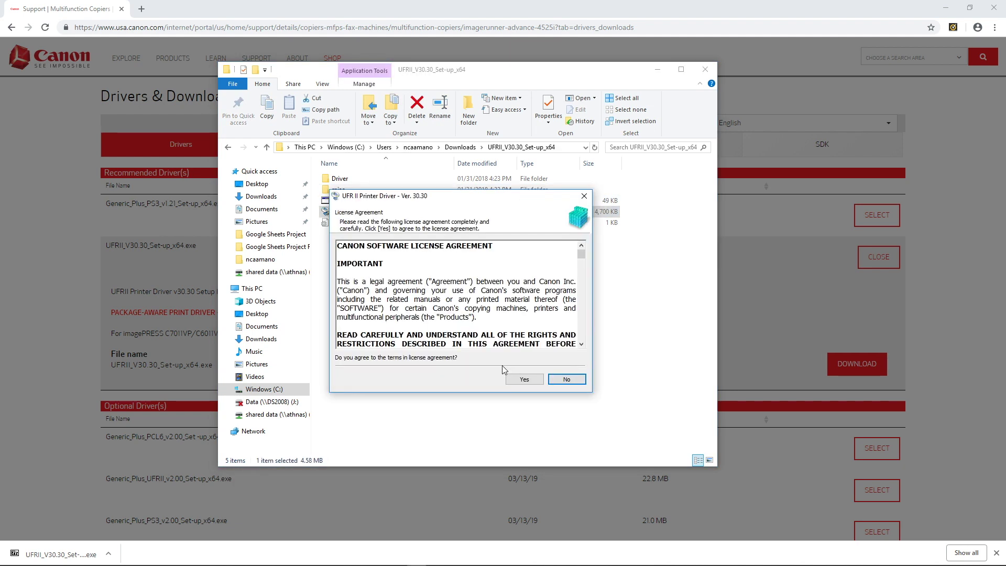
click(525, 379)
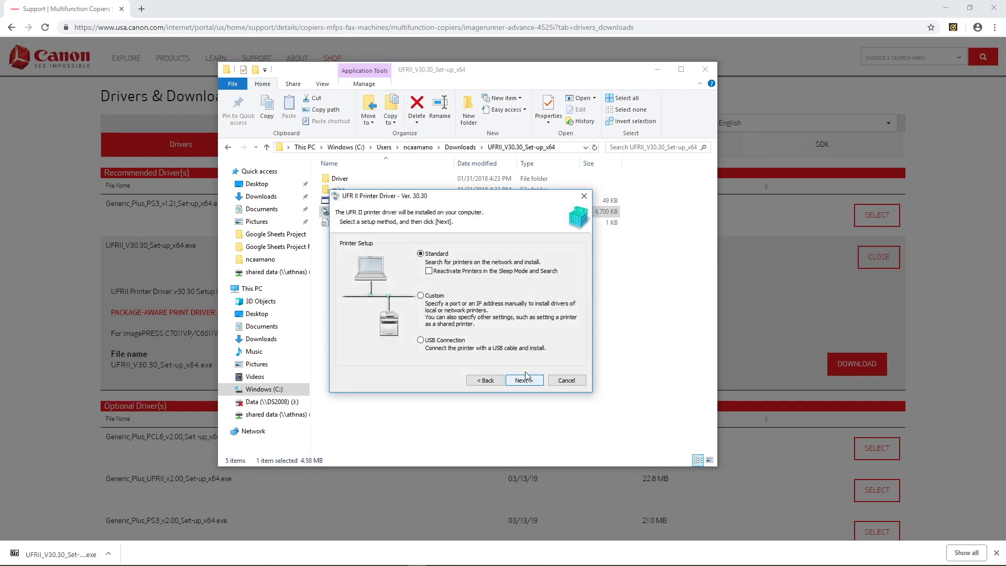
click(431, 295)
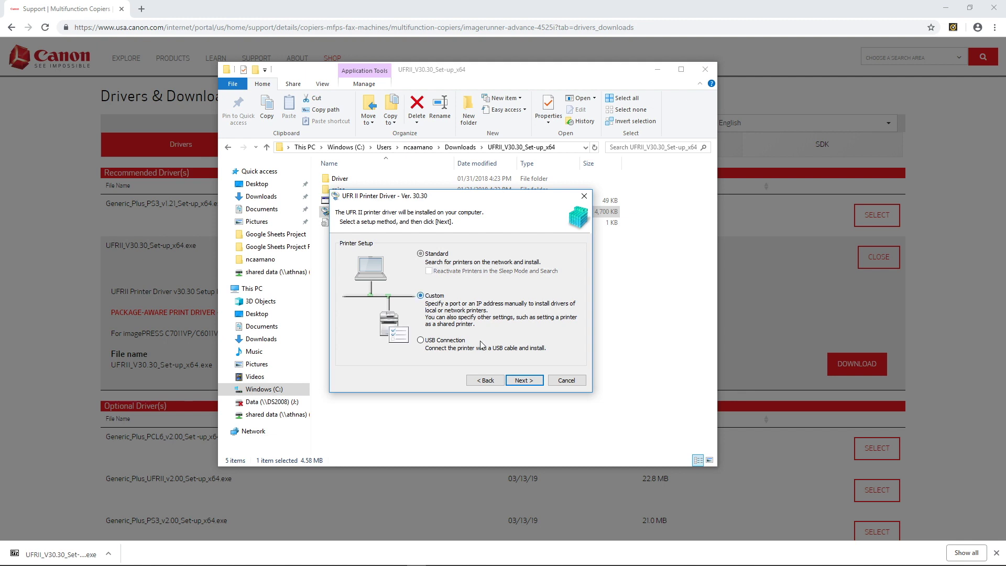
click(525, 380)
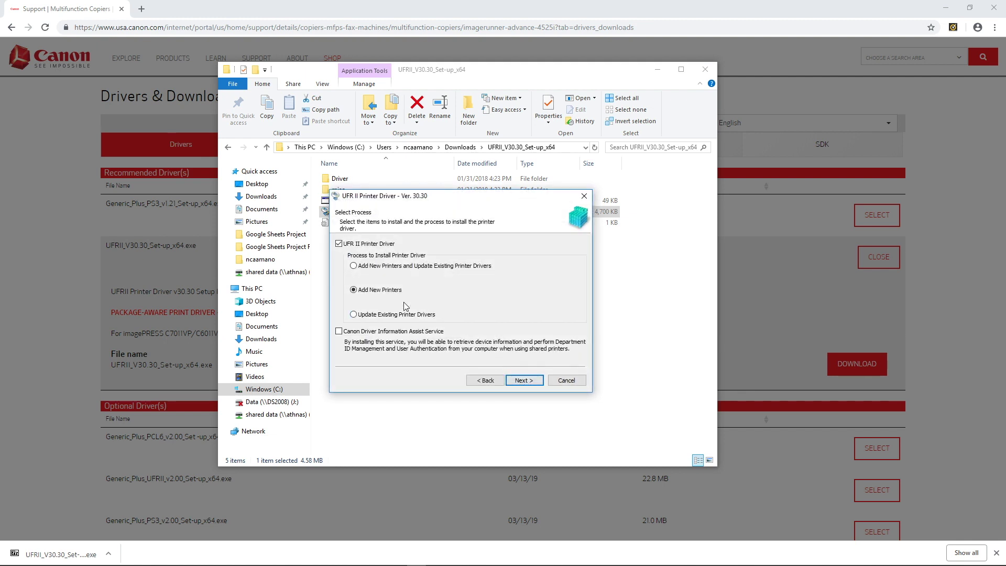
click(524, 380)
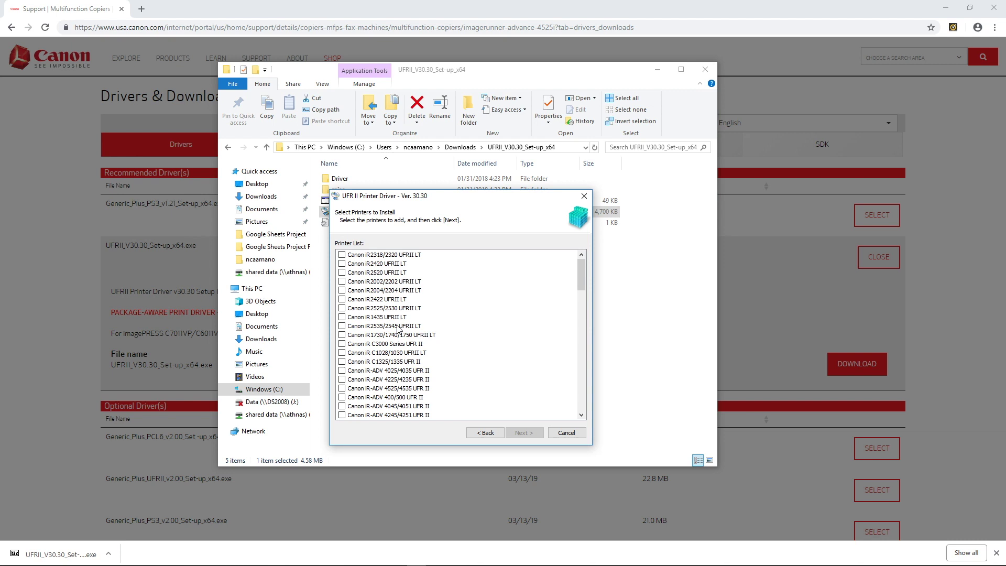
click(341, 388)
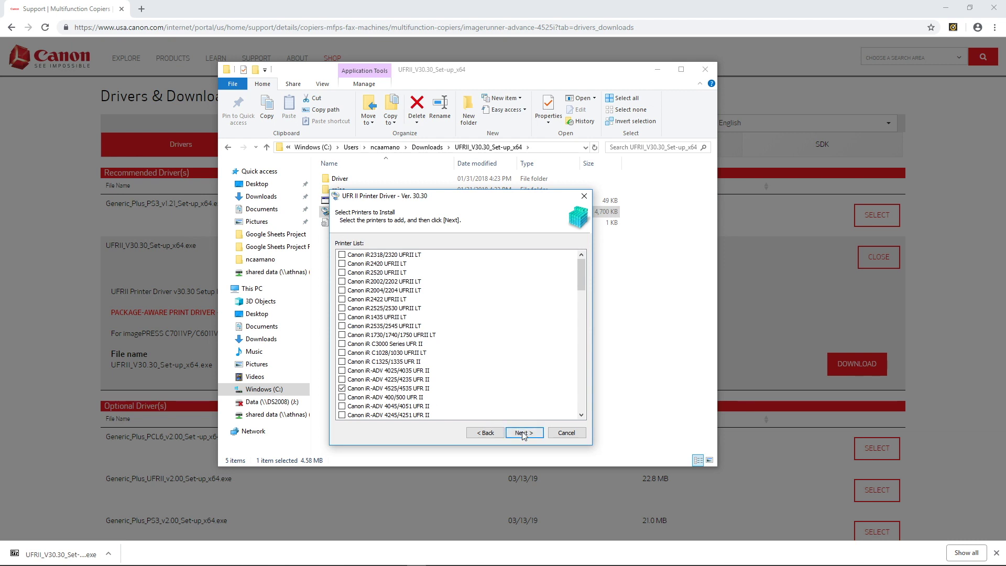
Add a Standard TCP/IP Port for the printer with IP address 192.168.1.100
click(524, 433)
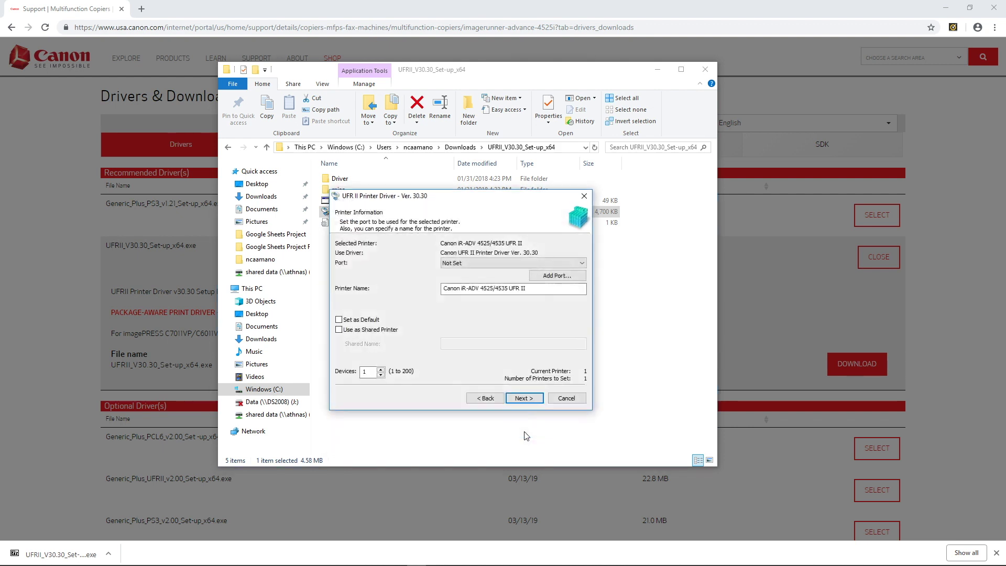
click(557, 276)
click(432, 327)
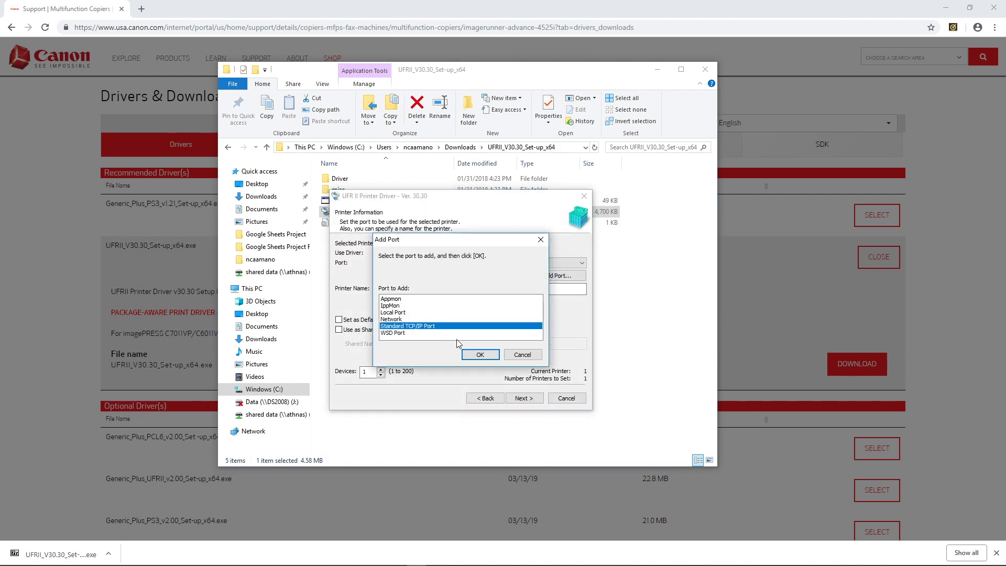
click(479, 355)
click(608, 451)
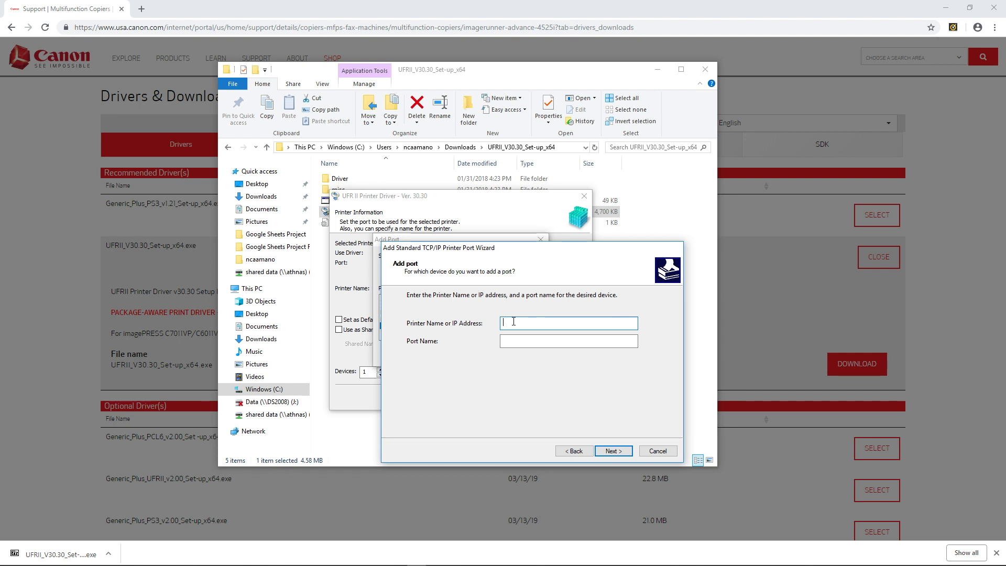
text(192.168.1.100)
click(620, 452)
Finish the port wizard and rename the printer to 'Canon 4525'
click(620, 452)
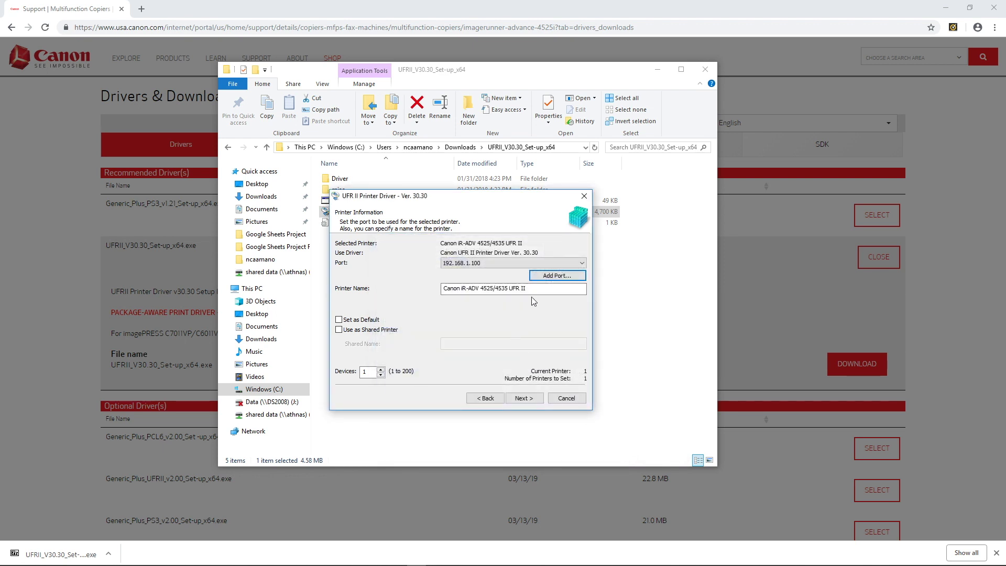
drag(530, 289, 438, 295)
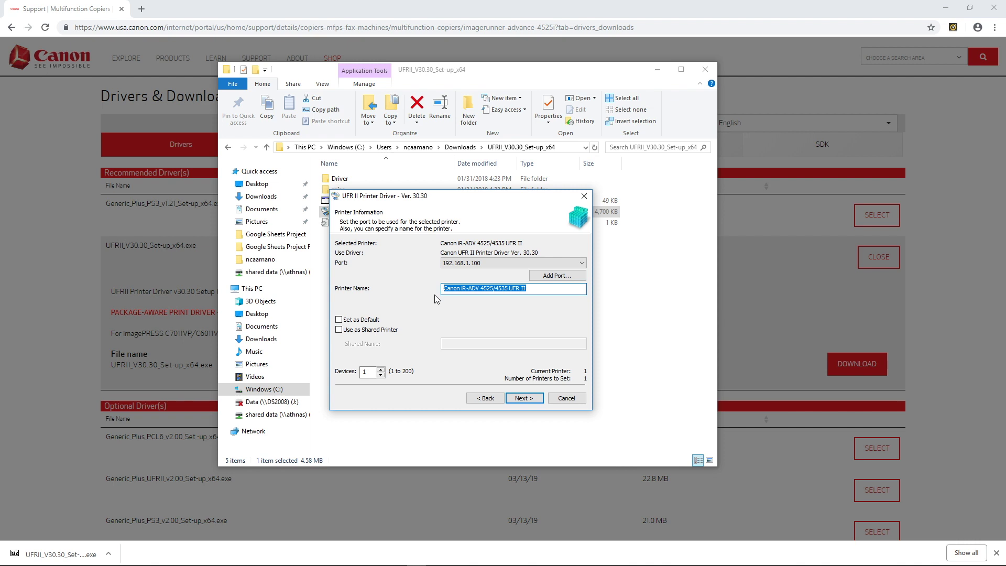
text(Campm)
text( 5)
Install the Canon 4525 driver on port 192.168.1.100 and exit the installer once complete
click(525, 398)
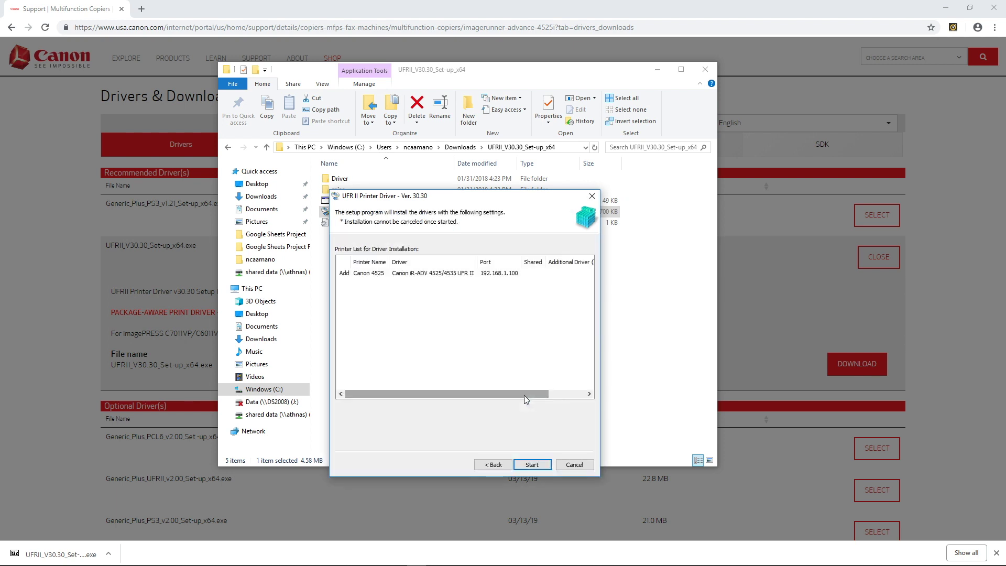
click(536, 466)
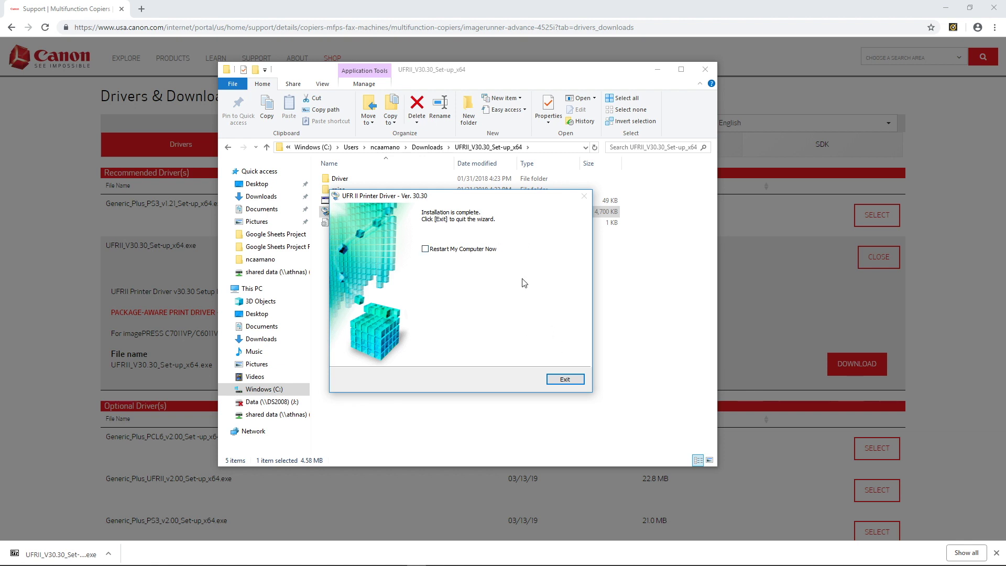
click(574, 385)
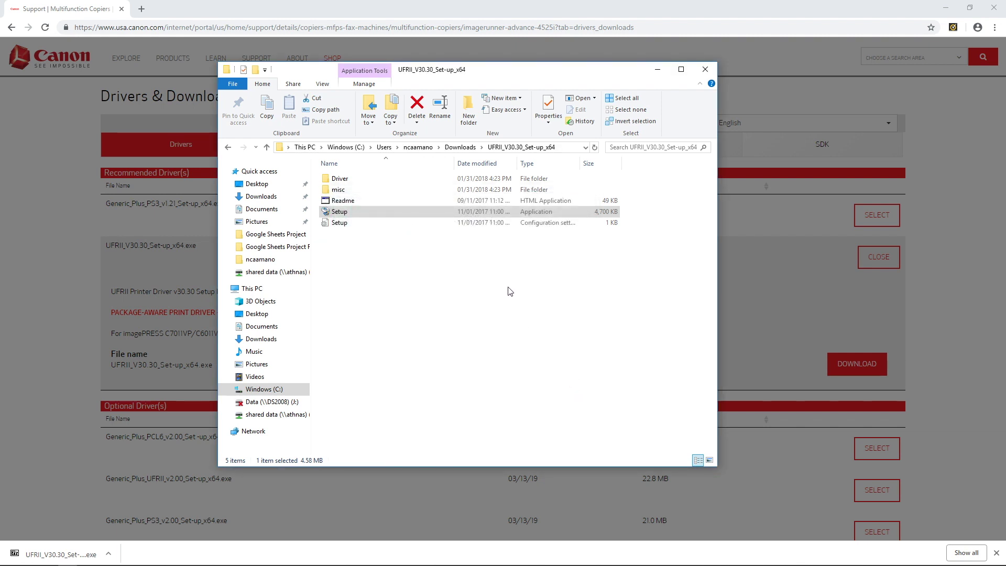